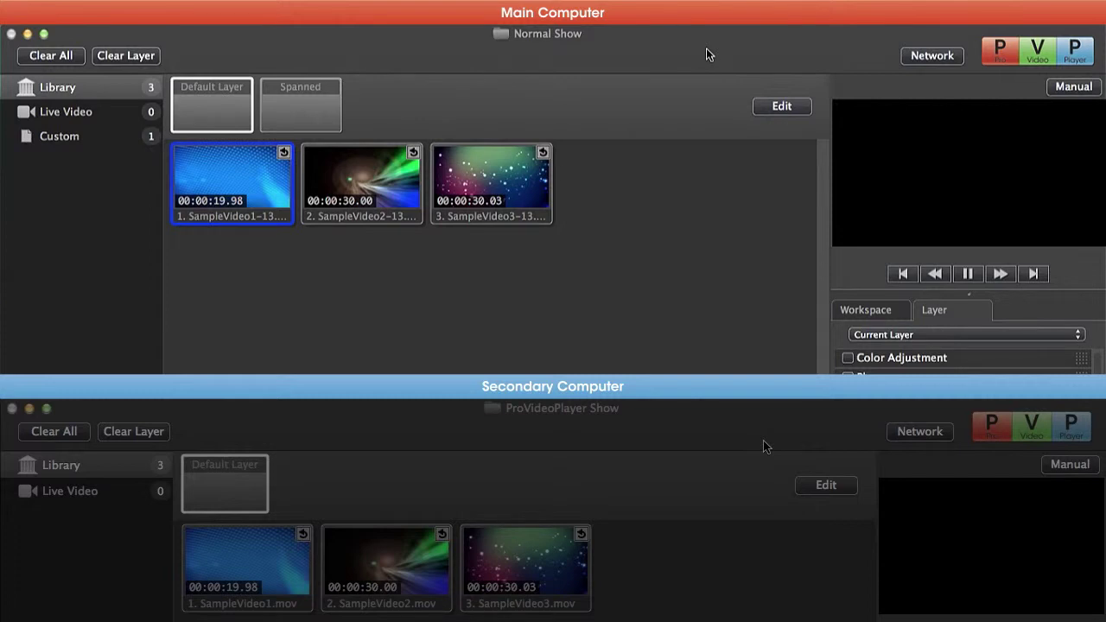
Step: Set the main computer's network mode to Master
{"action": "left_click", "coordinate": [930, 56]}
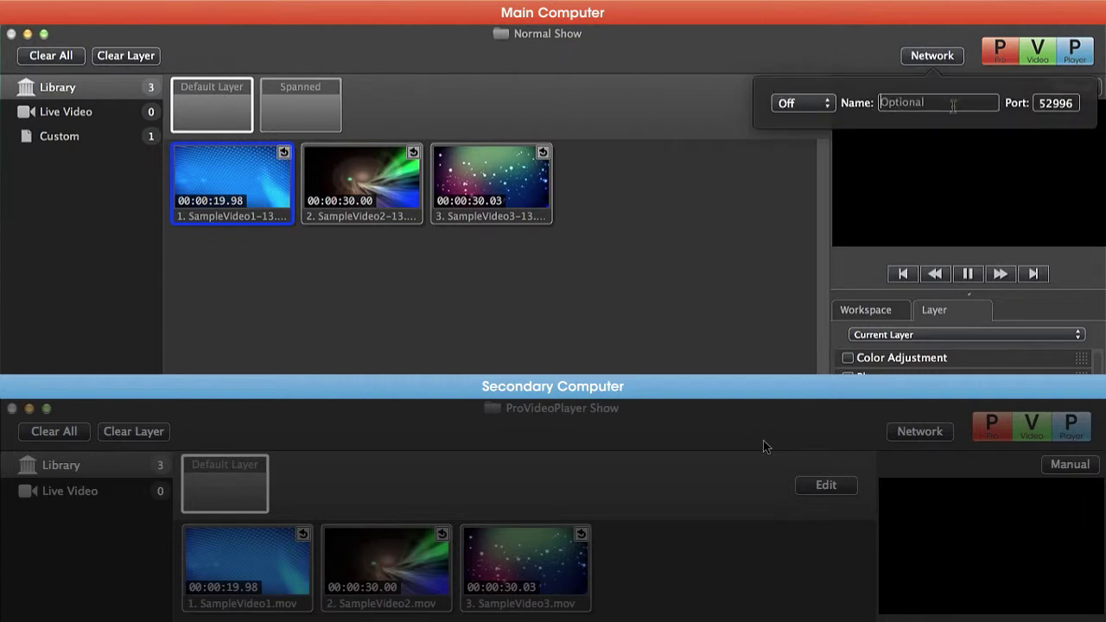
{"action": "left_click", "coordinate": [788, 103]}
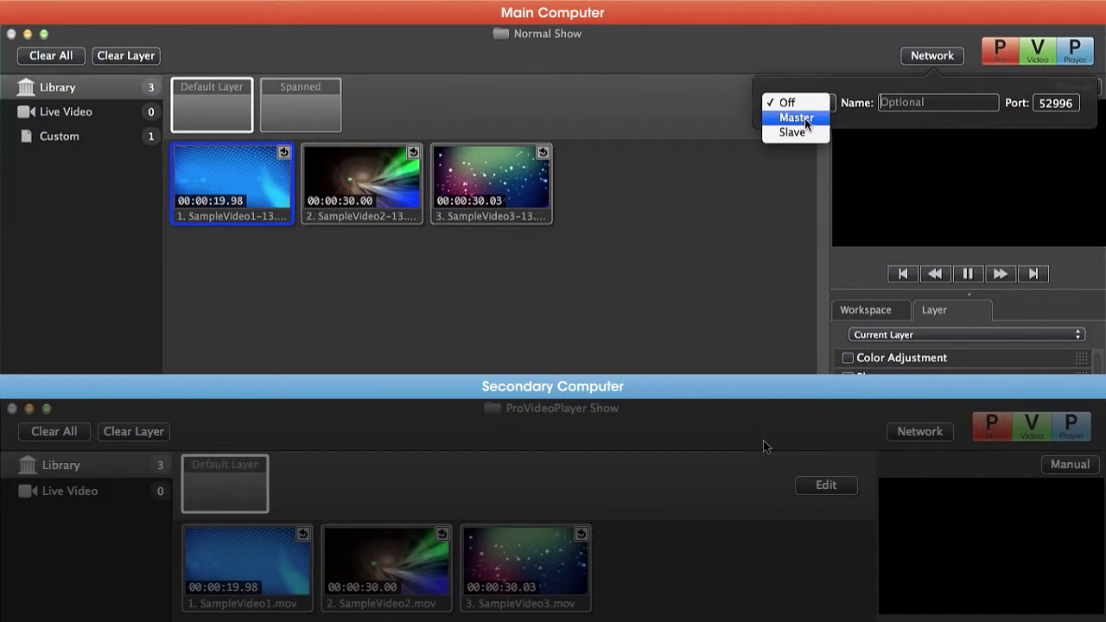
{"action": "left_click", "coordinate": [797, 117]}
Step: Set the secondary computer's network mode to Slave and close the network settings on both computers
{"action": "left_click", "coordinate": [763, 444]}
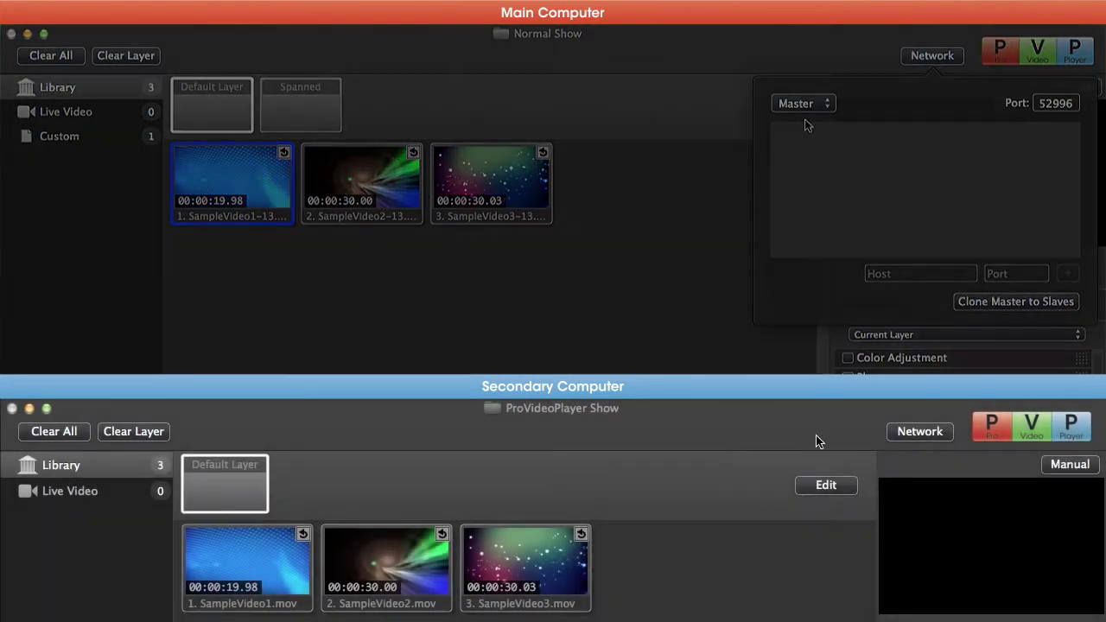
{"action": "left_click", "coordinate": [922, 435]}
{"action": "left_click", "coordinate": [784, 483]}
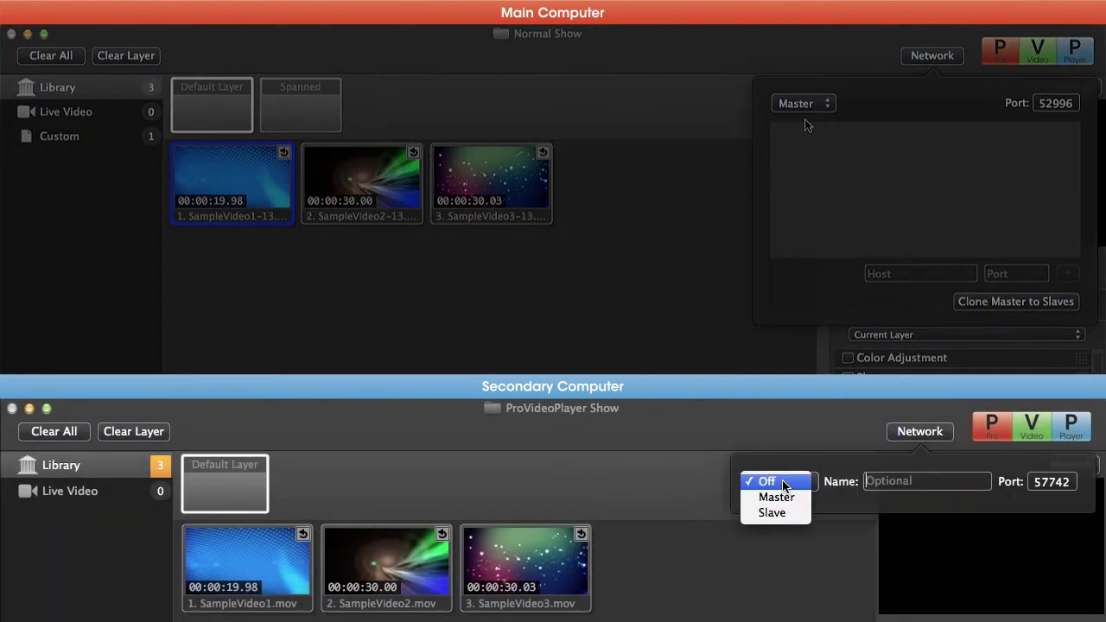
{"action": "left_click", "coordinate": [782, 515]}
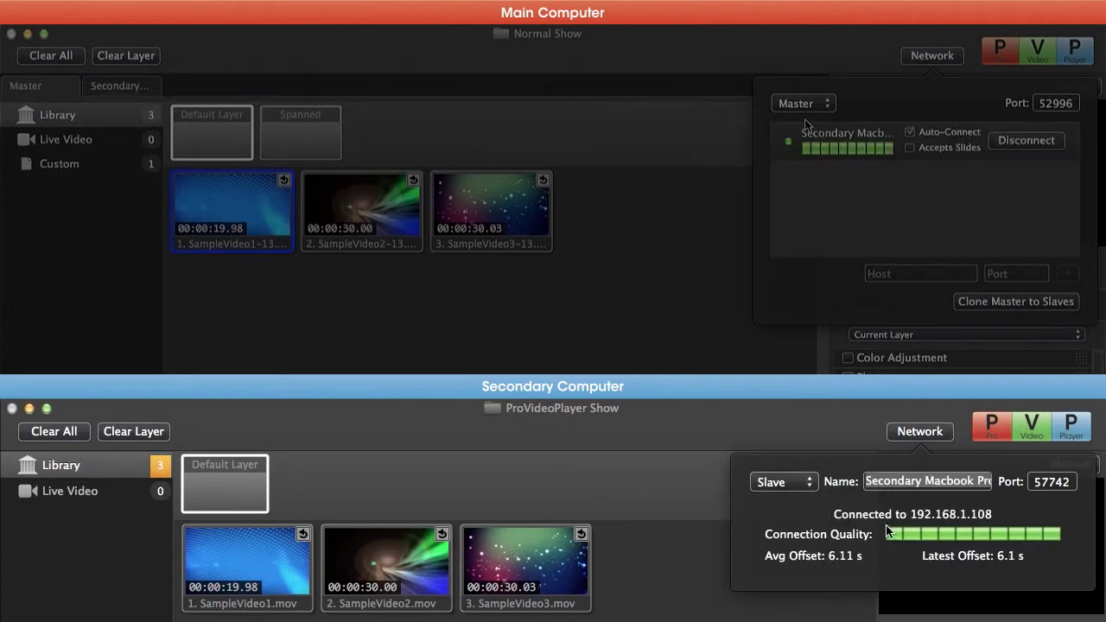
{"action": "left_click", "coordinate": [835, 433]}
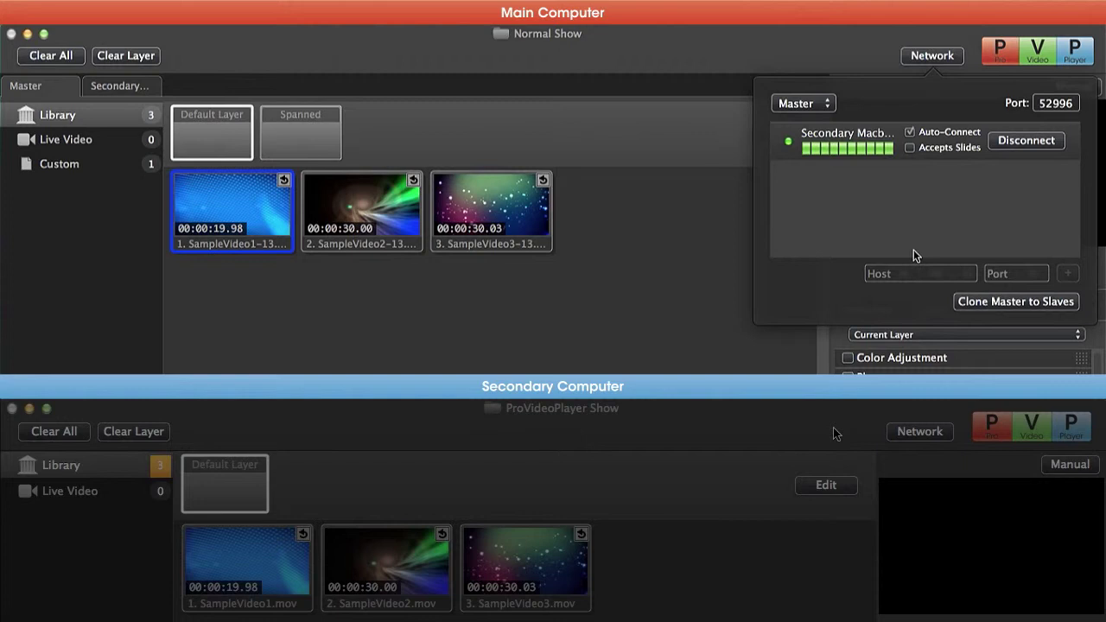
{"action": "left_click", "coordinate": [443, 40]}
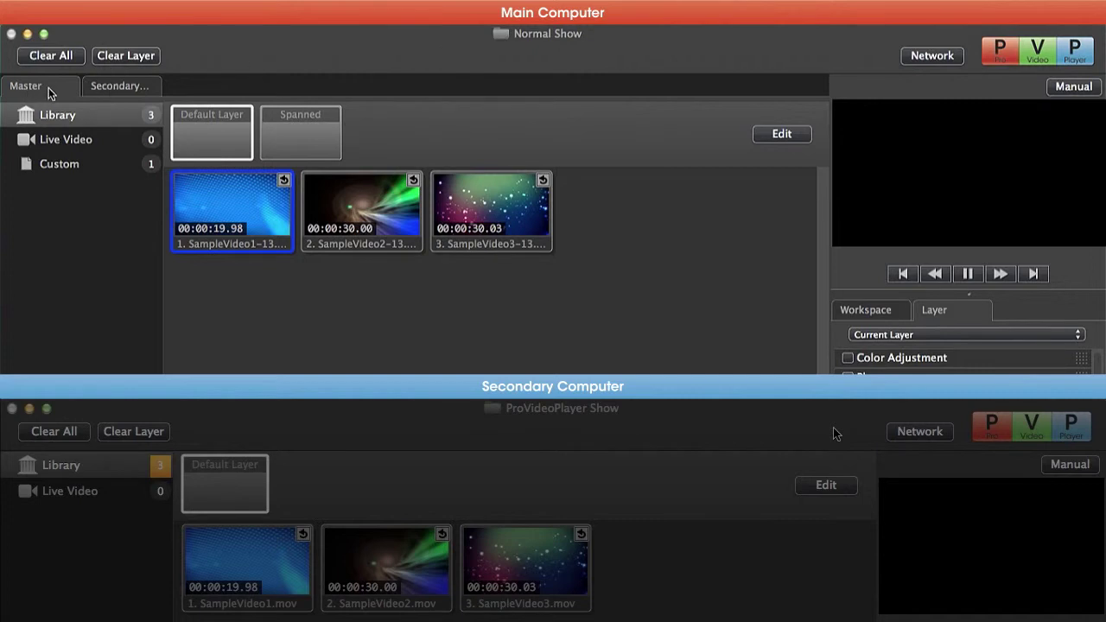
Step: Play SampleVideo1.mov on the secondary computer from the master's view of the slave, and clear all slave layers
{"action": "left_click", "coordinate": [125, 86]}
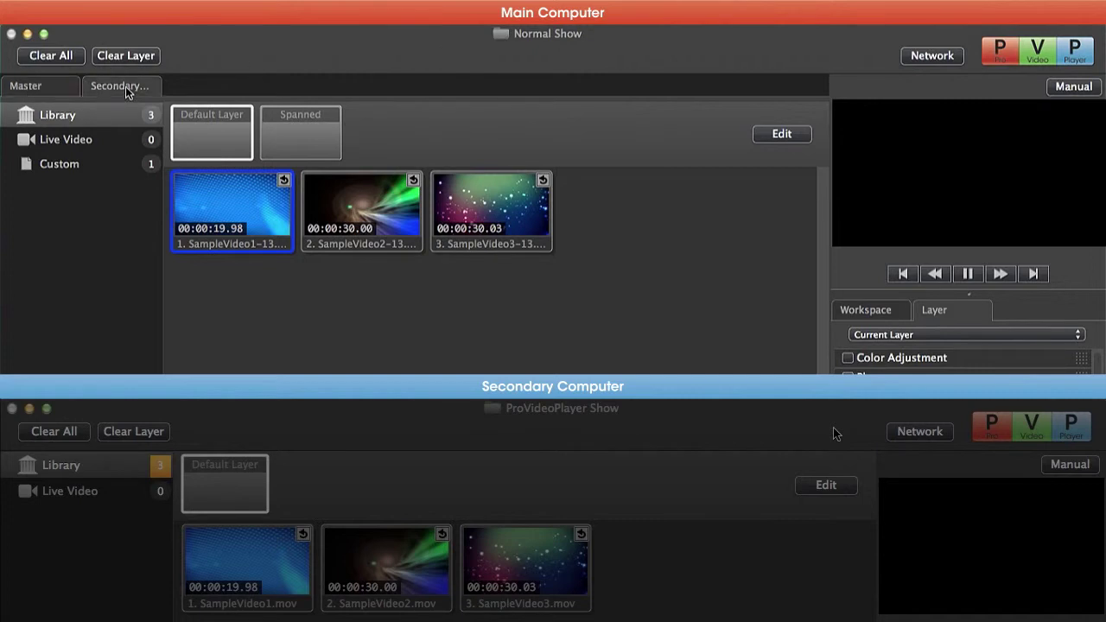
{"action": "left_click", "coordinate": [65, 87]}
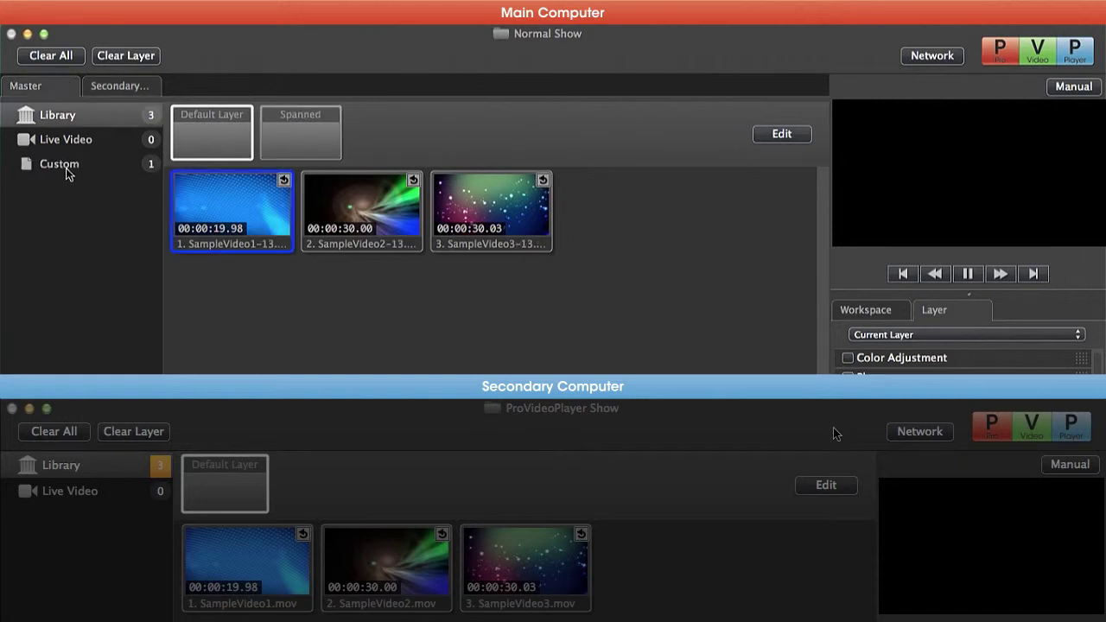
{"action": "left_click", "coordinate": [122, 88]}
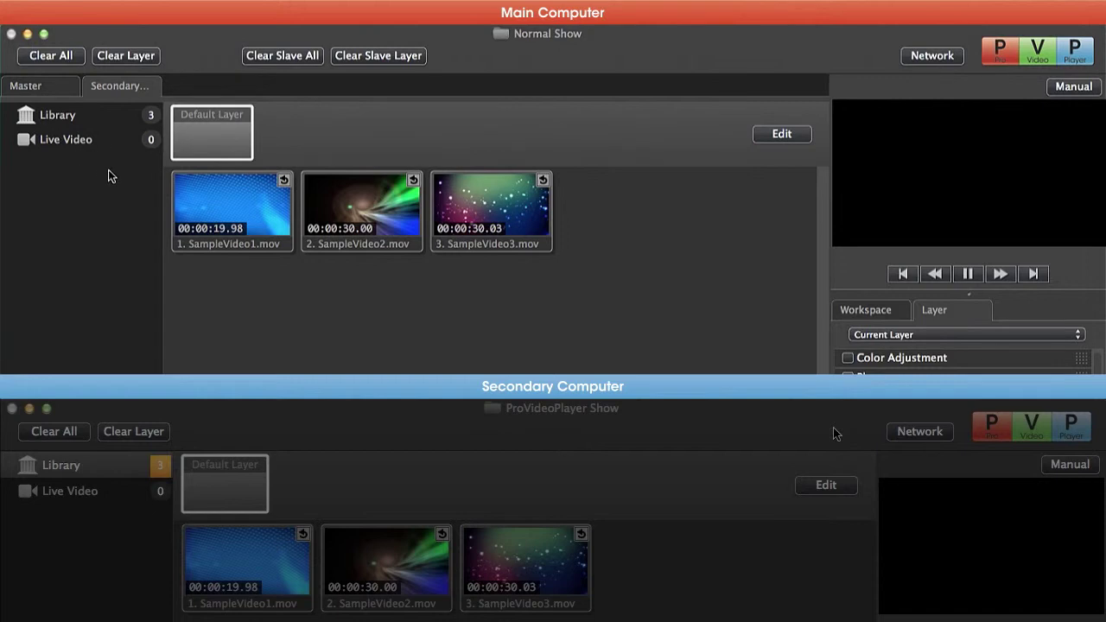
{"action": "left_click", "coordinate": [260, 208]}
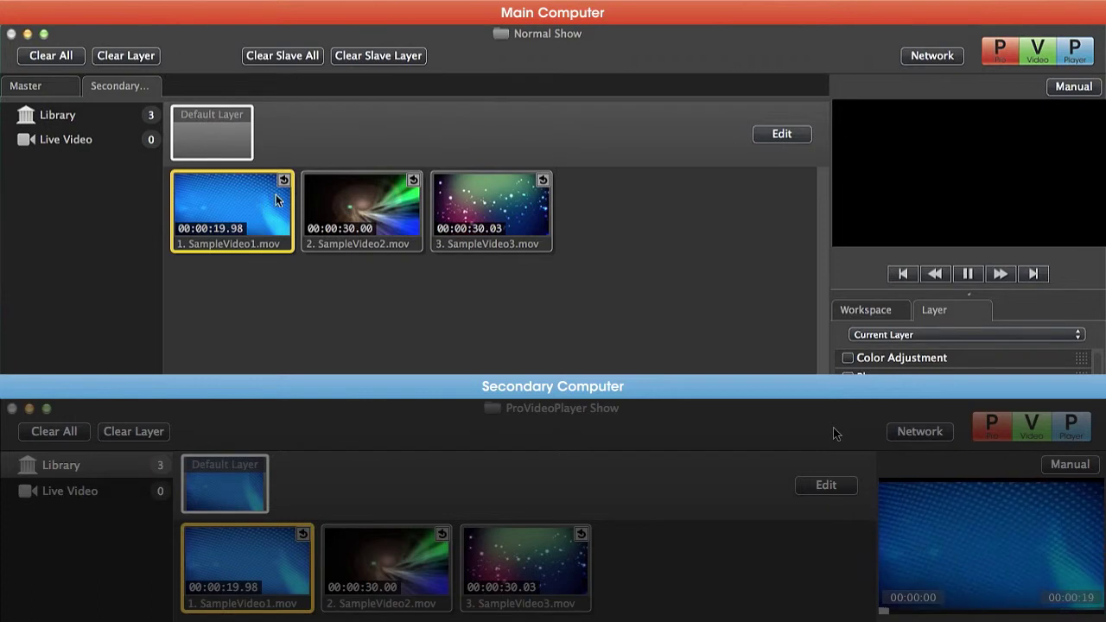
{"action": "left_click", "coordinate": [300, 57]}
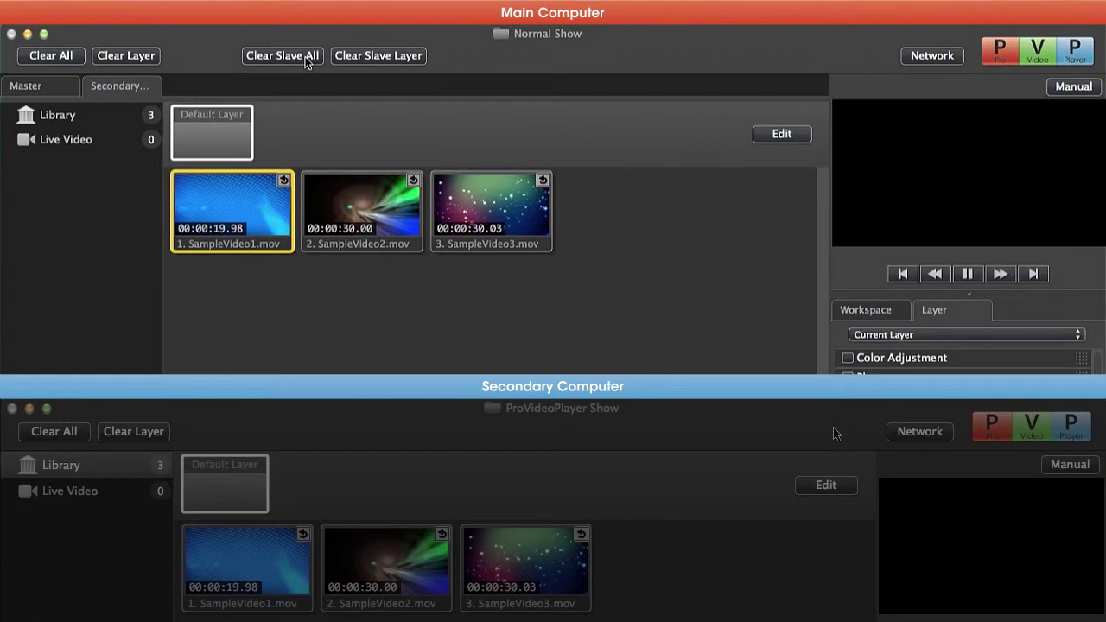
Step: Play the first video in the master's library on both computers and clear all layers
{"action": "left_click", "coordinate": [49, 84]}
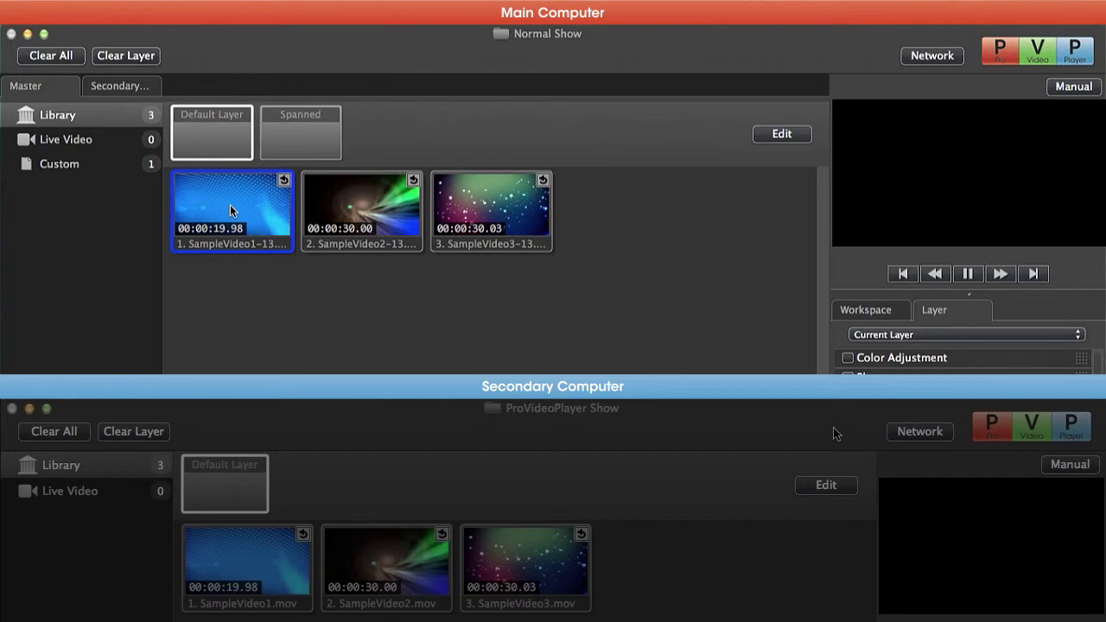
{"action": "left_click", "coordinate": [136, 90]}
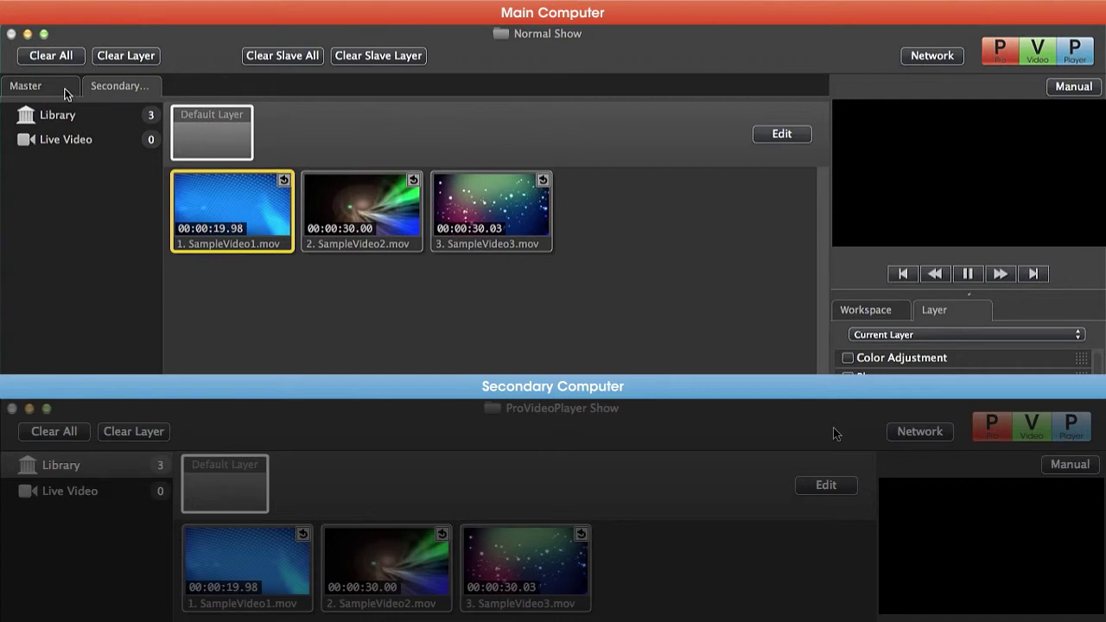
{"action": "left_click", "coordinate": [62, 86]}
{"action": "left_click", "coordinate": [235, 221]}
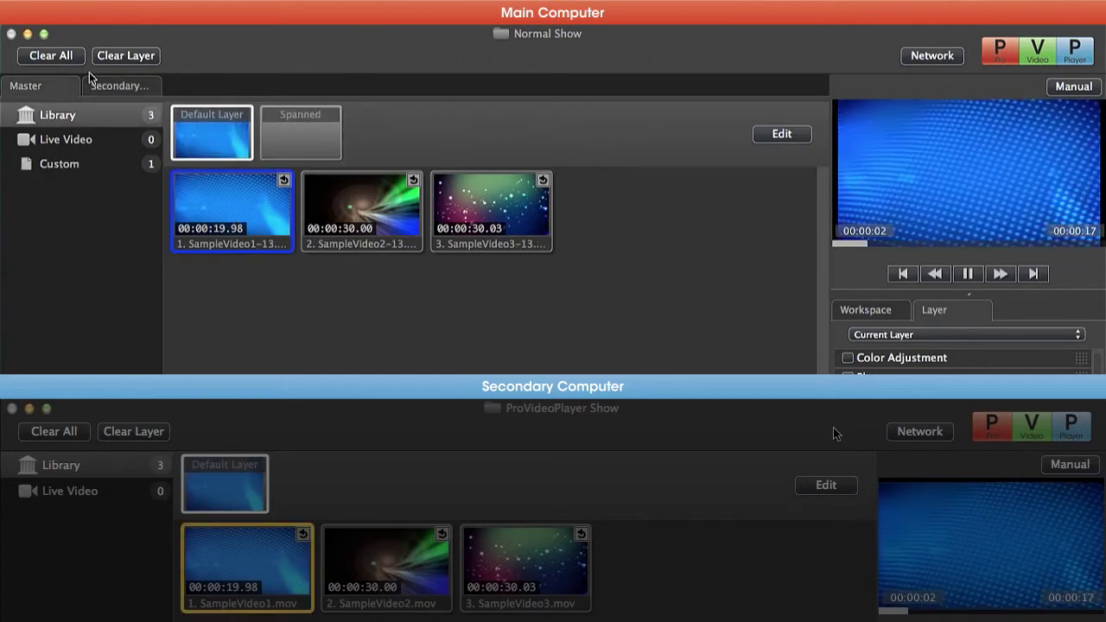
{"action": "left_click", "coordinate": [65, 59]}
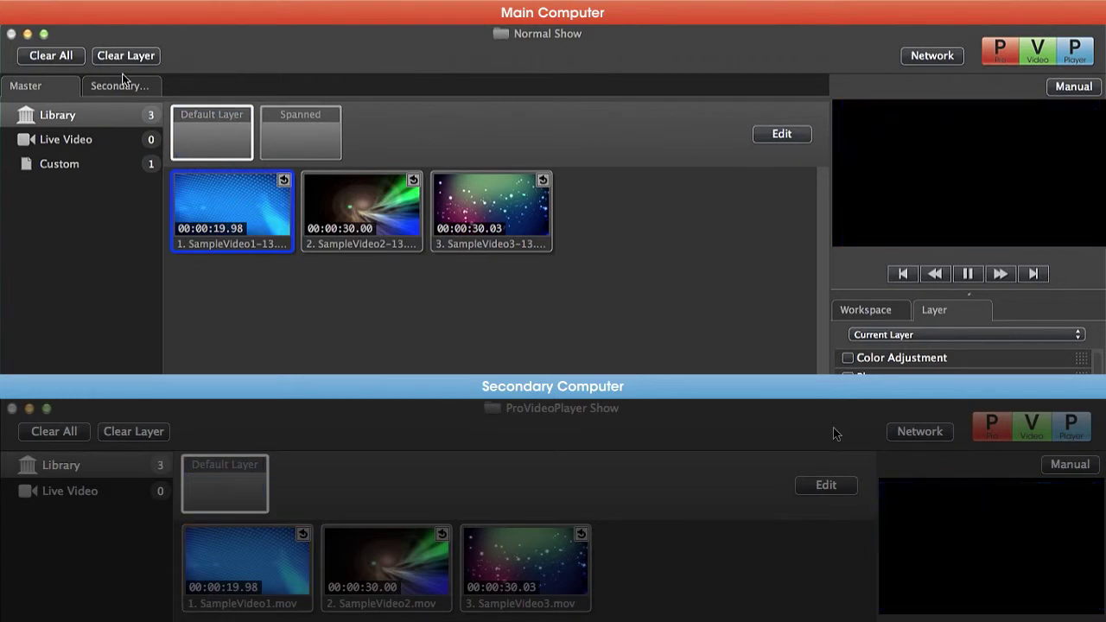
Step: Move SampleVideo1.mov to the end of the slave's library
{"action": "left_click", "coordinate": [136, 87]}
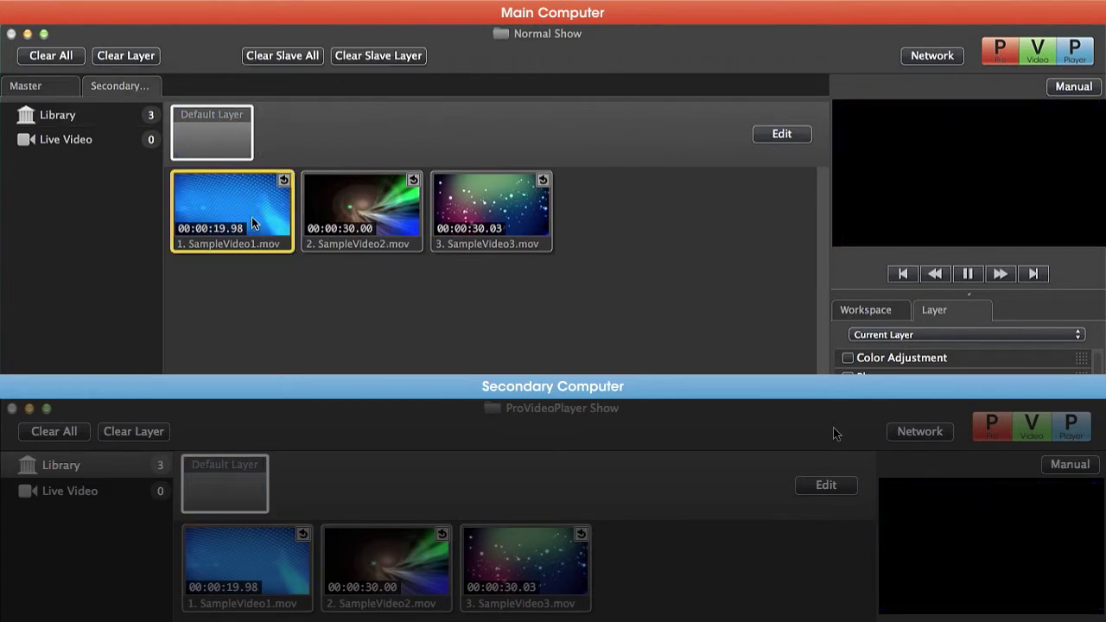
{"action": "mouse_move", "coordinate": [222, 216]}
{"action": "left_mouse_down"}
{"action": "mouse_move", "coordinate": [425, 275]}
{"action": "mouse_move", "coordinate": [628, 250]}
{"action": "left_mouse_up"}
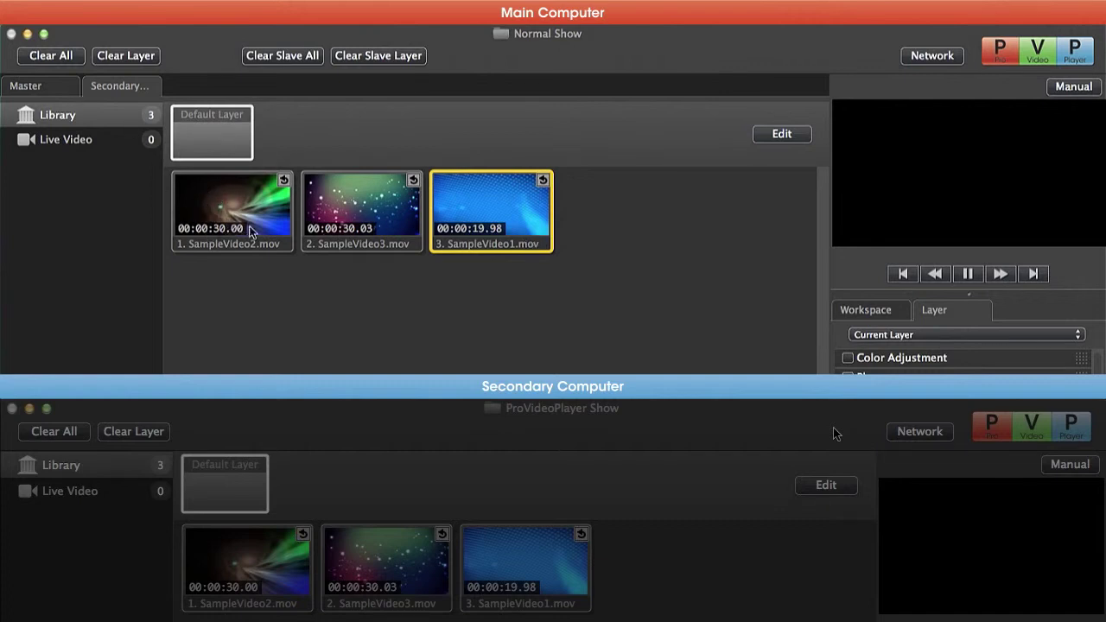
Step: Play the master's first video to test how the reordered slave library responds, and clear all layers
{"action": "left_click", "coordinate": [74, 88]}
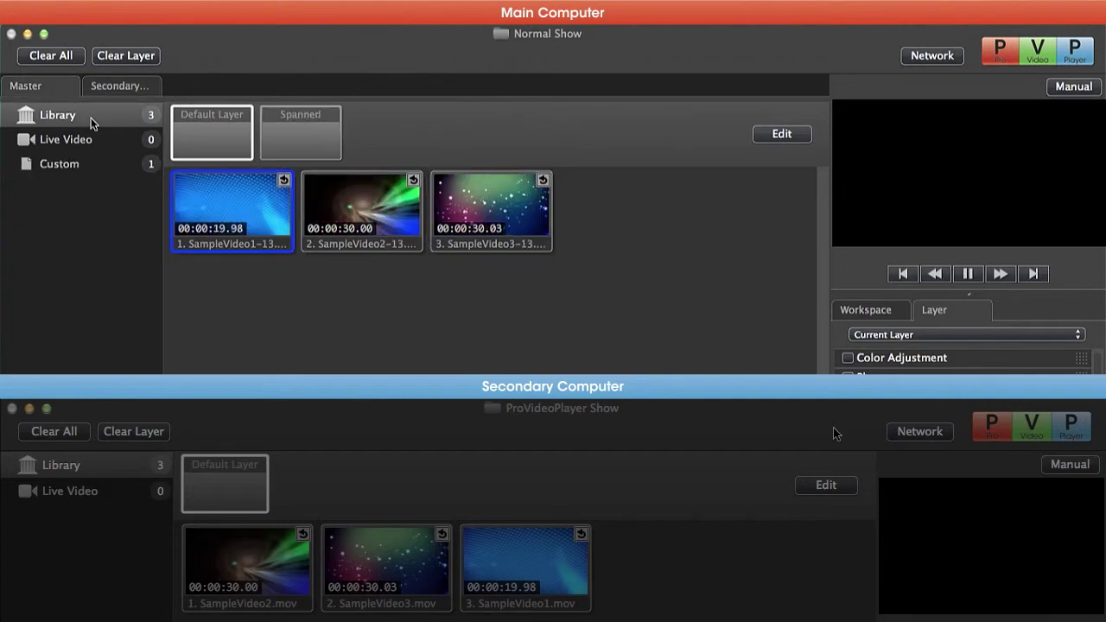
{"action": "left_click", "coordinate": [246, 206]}
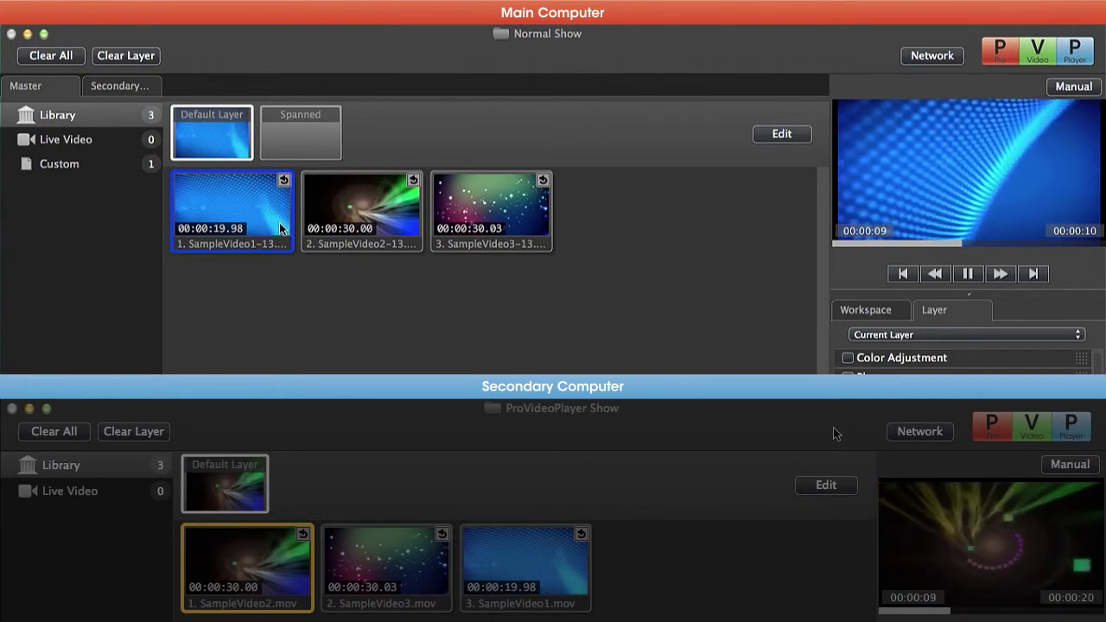
{"action": "left_click", "coordinate": [55, 57]}
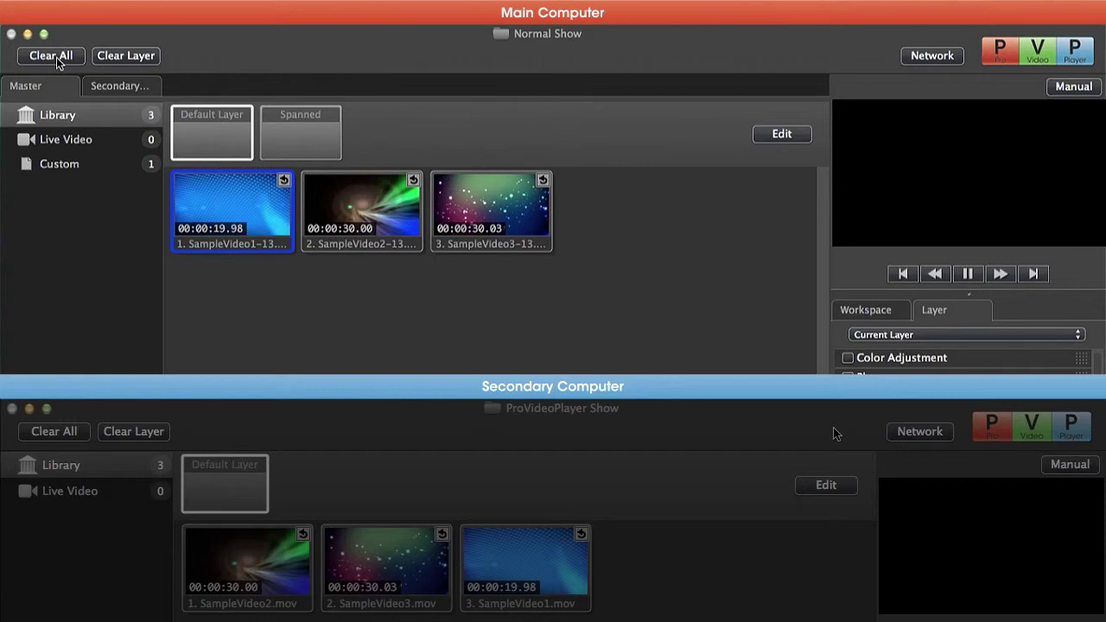
Step: Examine the output and layer configuration of the master, and compare it with that of the slave
{"action": "left_click", "coordinate": [783, 135]}
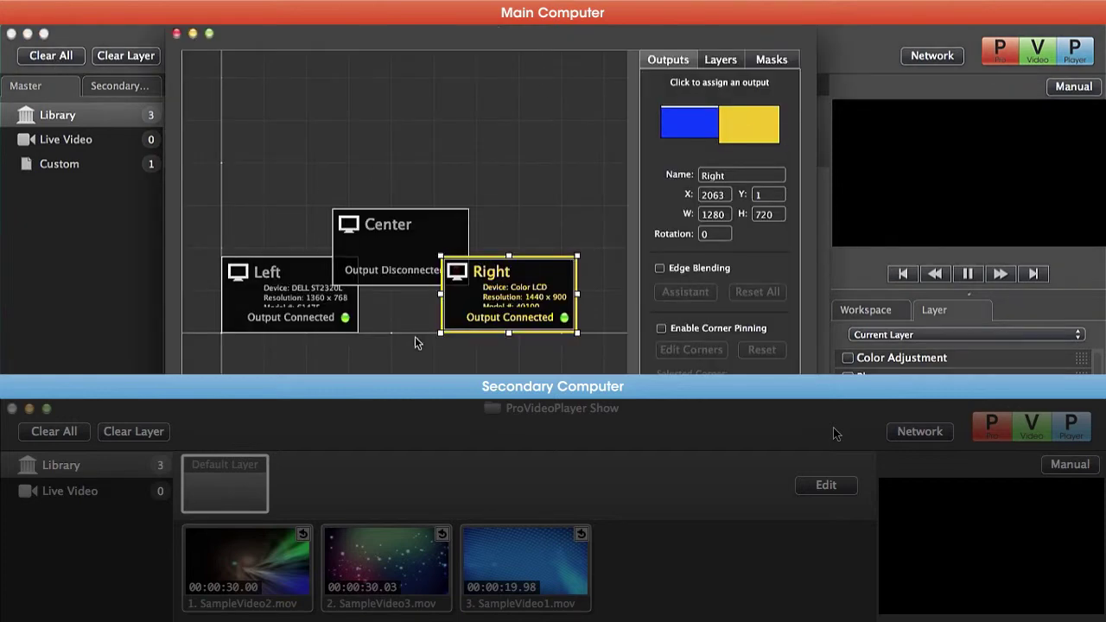
{"action": "left_click", "coordinate": [723, 62]}
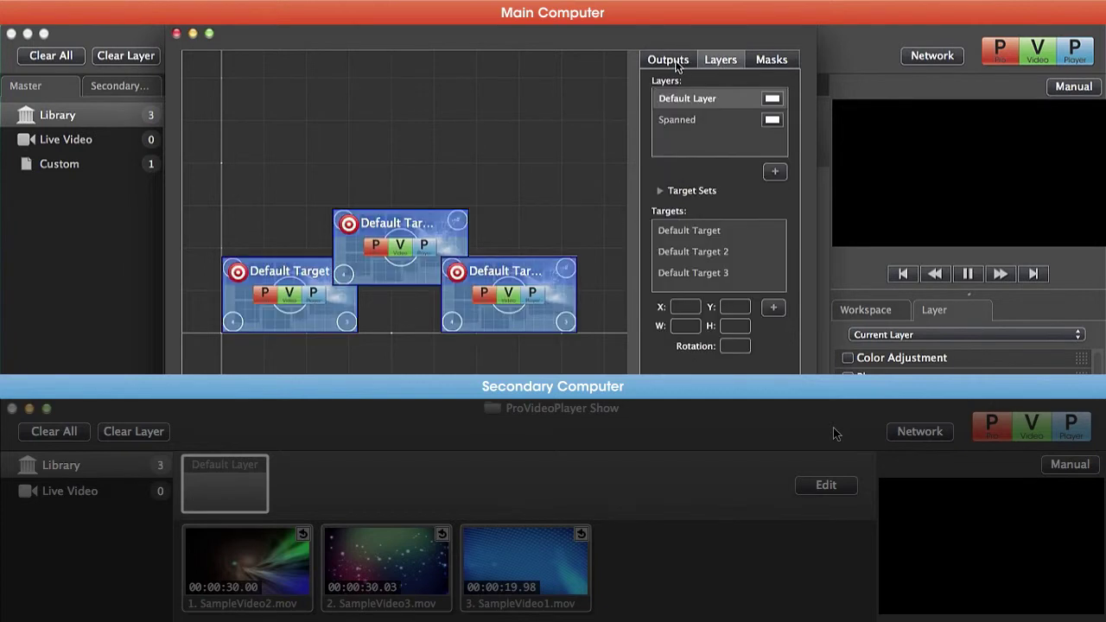
{"action": "left_click", "coordinate": [678, 63]}
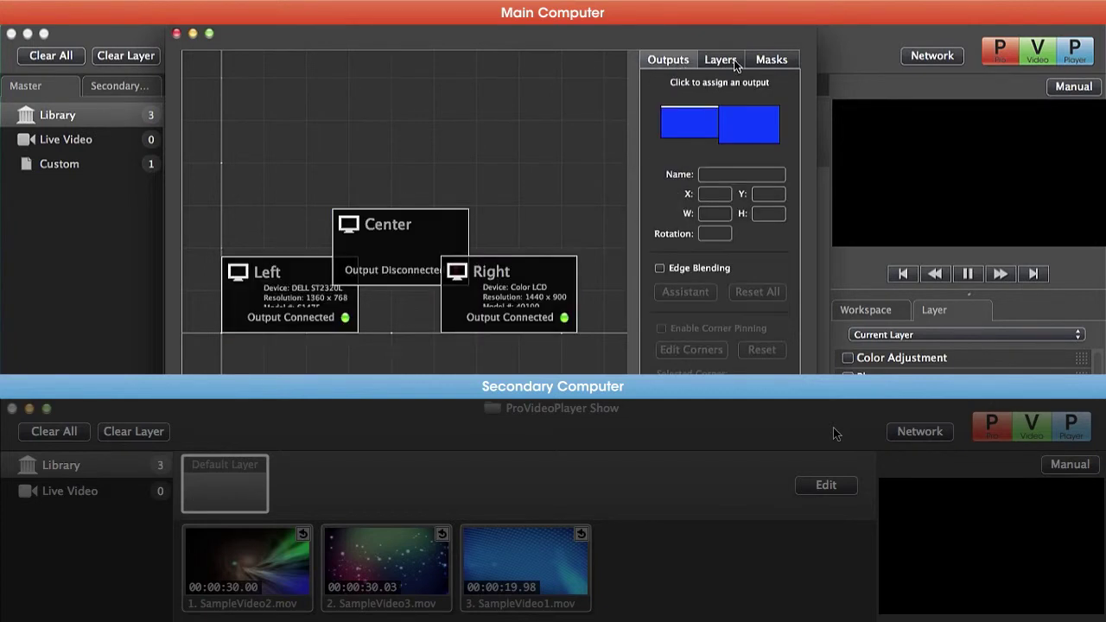
{"action": "left_click", "coordinate": [131, 237]}
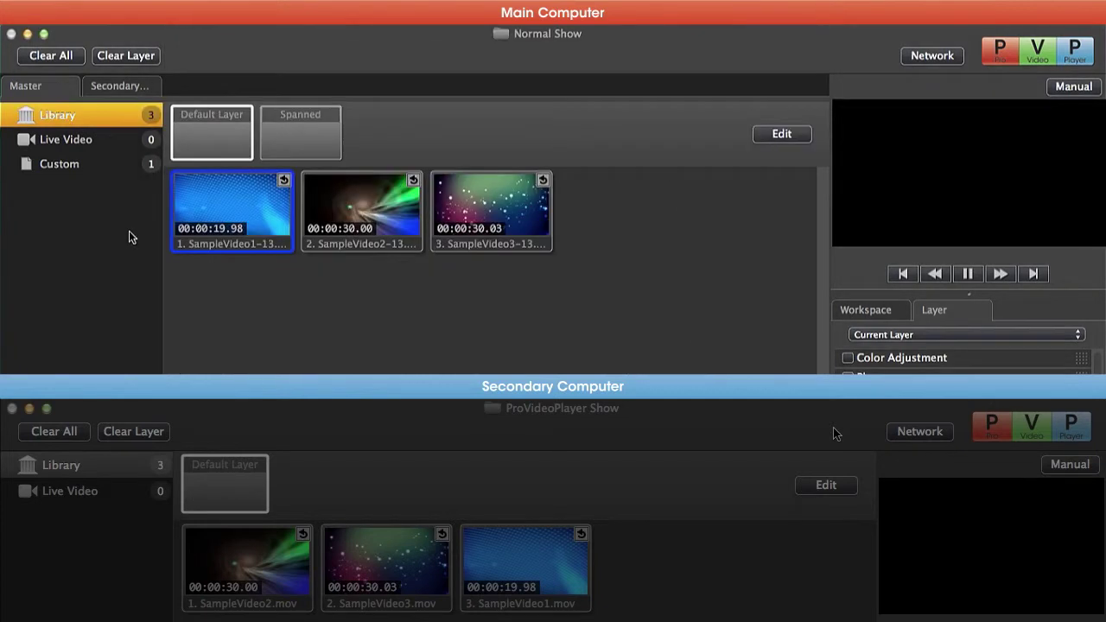
{"action": "left_click", "coordinate": [136, 89]}
{"action": "left_click", "coordinate": [783, 134]}
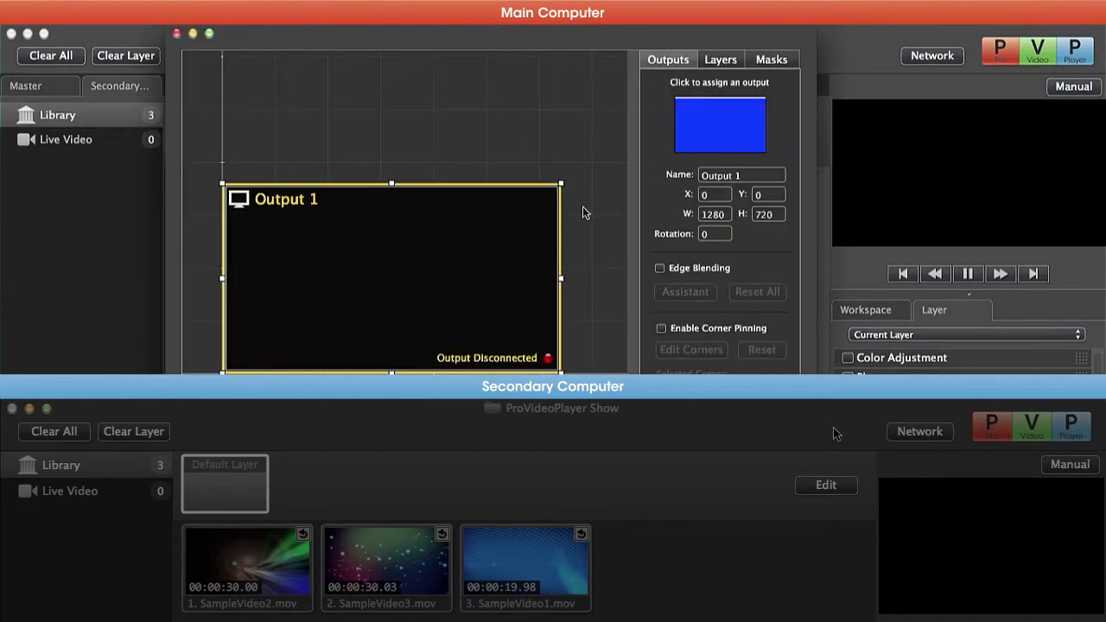
{"action": "left_click", "coordinate": [729, 60]}
{"action": "left_click", "coordinate": [176, 33]}
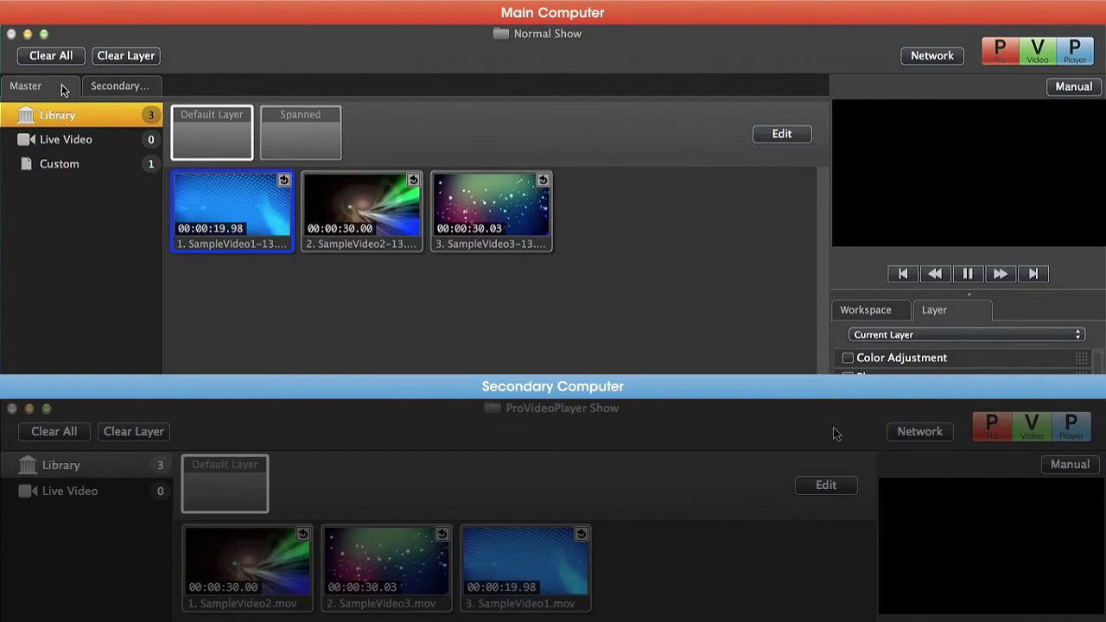
Step: Clone the master to its slaves and check the output layout in the slave's workspace
{"action": "left_click", "coordinate": [945, 57]}
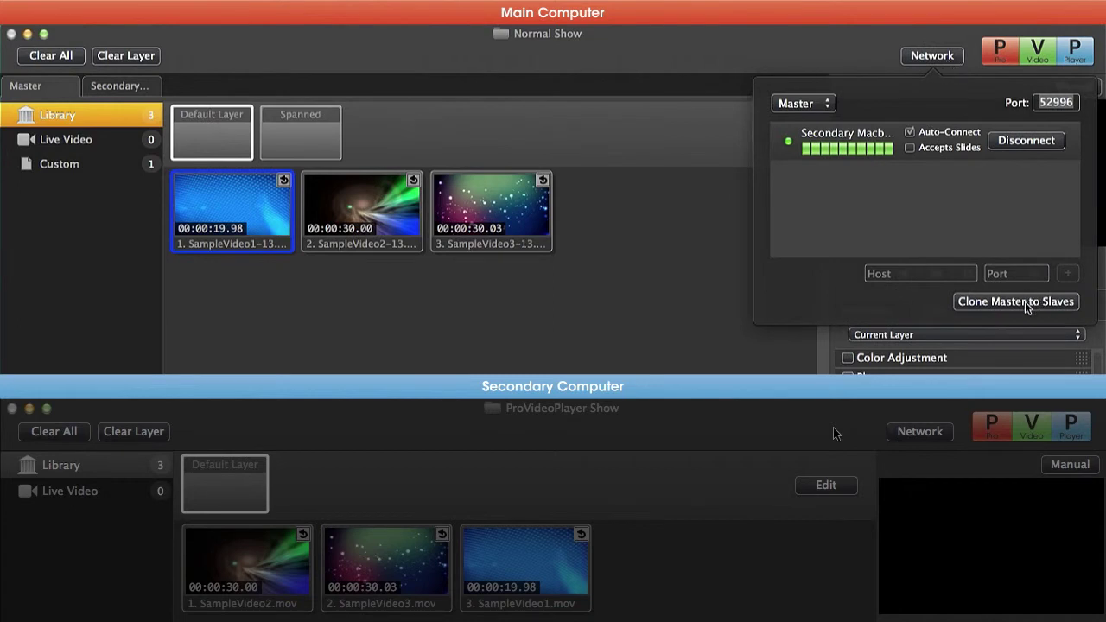
{"action": "left_click", "coordinate": [1026, 304]}
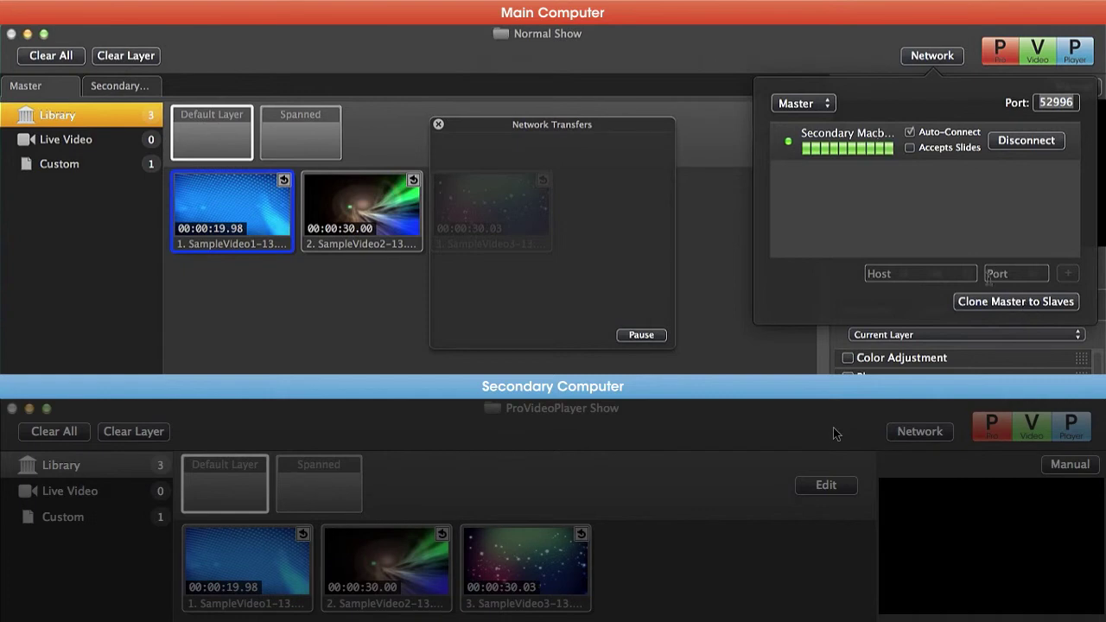
{"action": "left_click", "coordinate": [438, 125]}
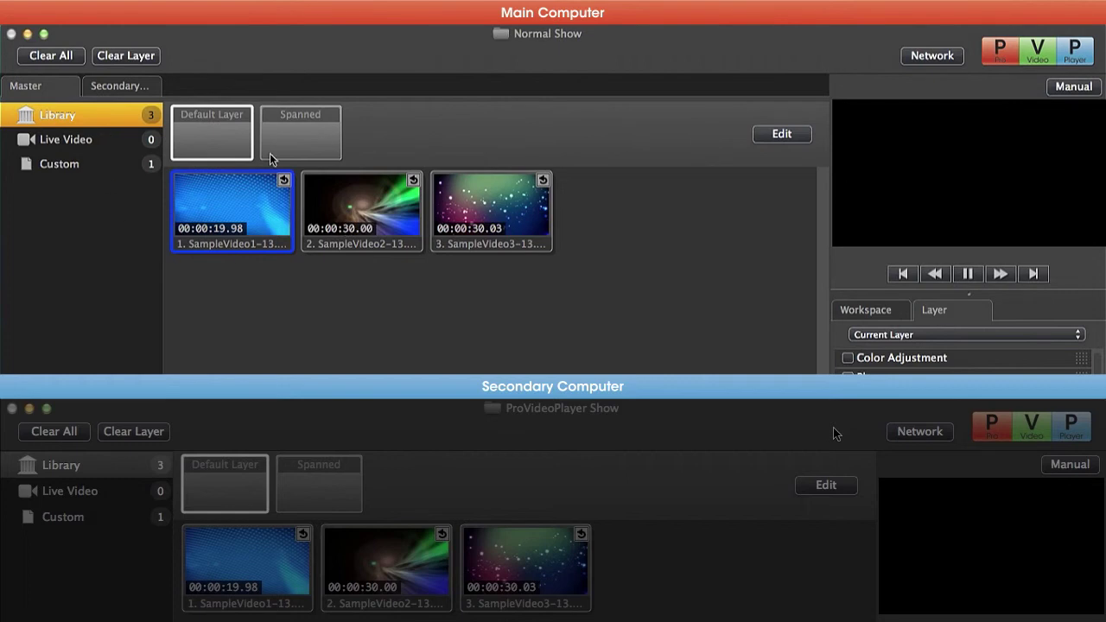
{"action": "left_click", "coordinate": [131, 87]}
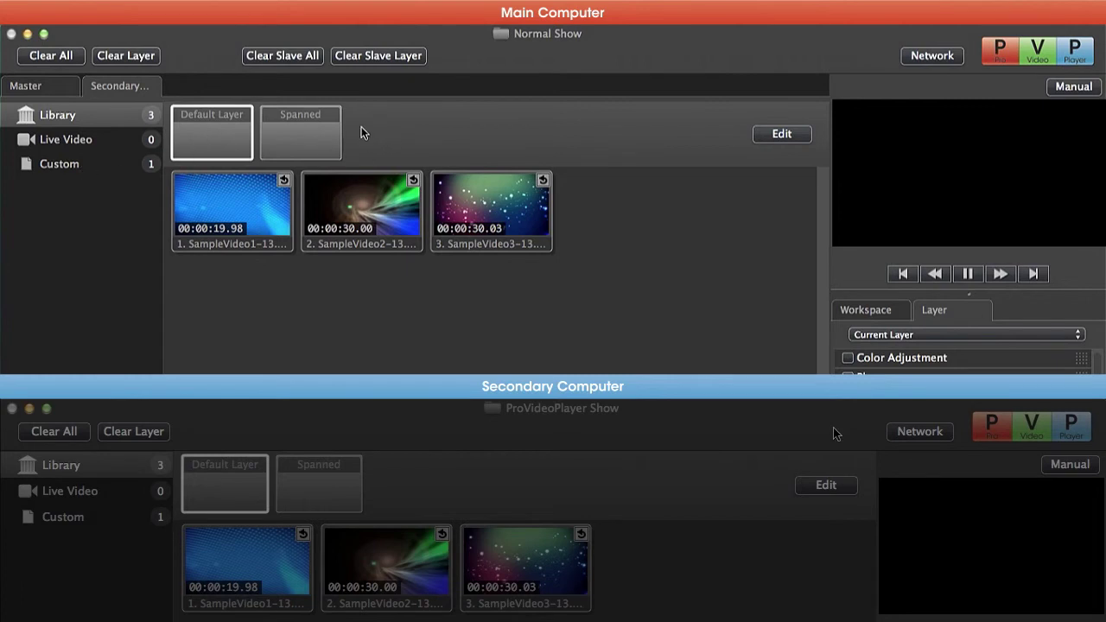
{"action": "left_click", "coordinate": [764, 135]}
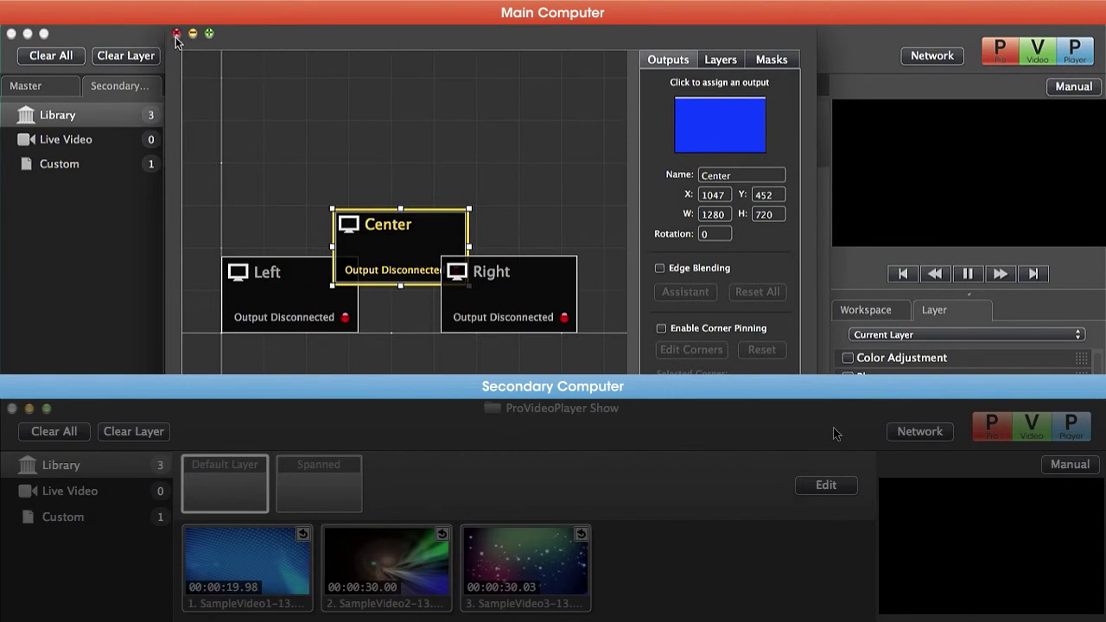
{"action": "left_click", "coordinate": [176, 39]}
Step: In the master's workspace, assign the DELL ST2320L display to the Left output and the Color LCD display to the Right output
{"action": "left_click", "coordinate": [57, 91]}
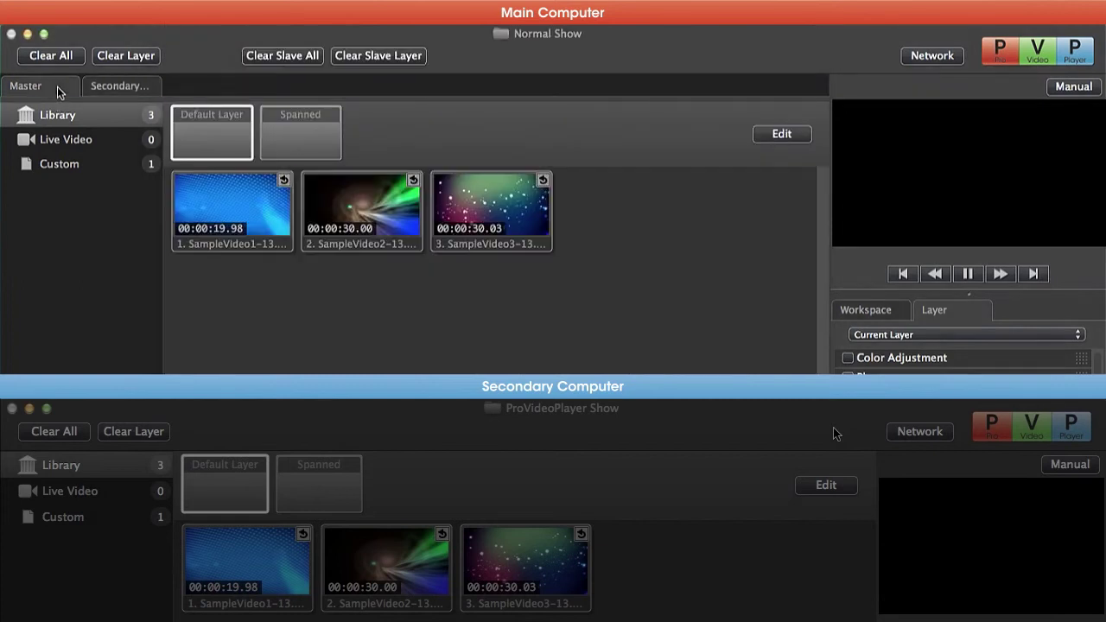
{"action": "left_click", "coordinate": [802, 138]}
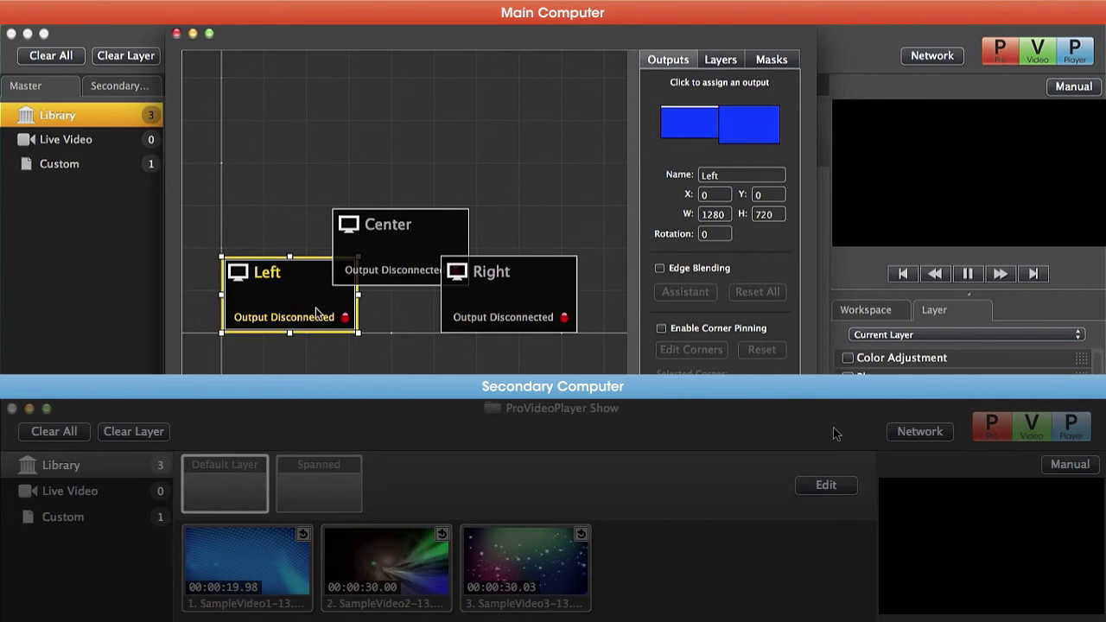
{"action": "left_click", "coordinate": [316, 313]}
{"action": "left_click", "coordinate": [397, 367]}
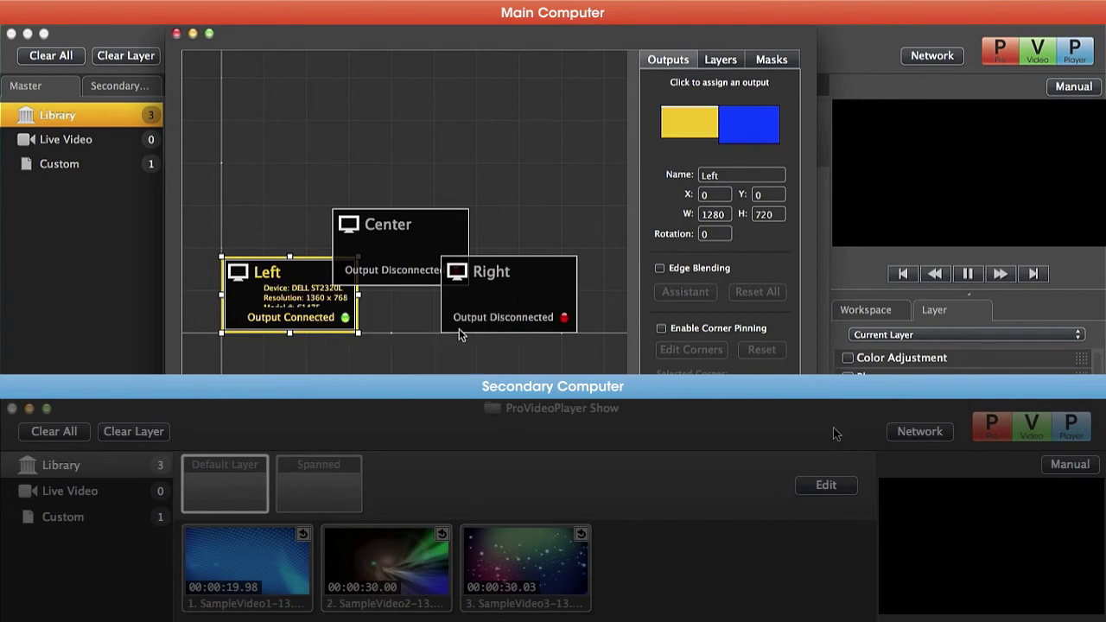
{"action": "left_click", "coordinate": [499, 296]}
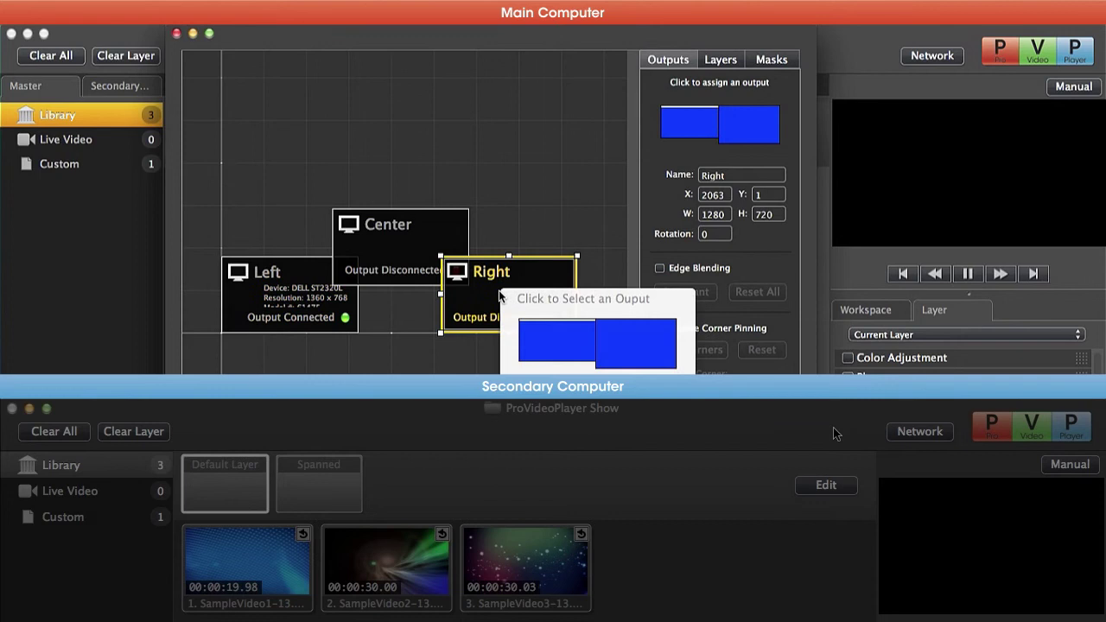
{"action": "left_click", "coordinate": [619, 344]}
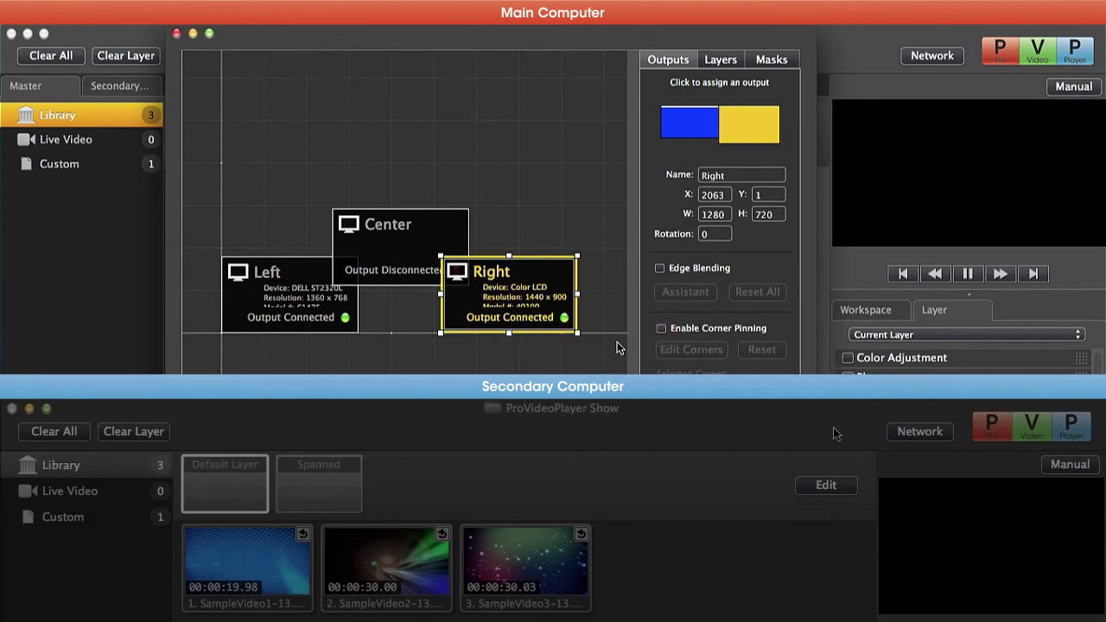
{"action": "left_click", "coordinate": [176, 33]}
Step: In the slave's workspace, assign the Color LCD display to the Center output
{"action": "left_click", "coordinate": [128, 87]}
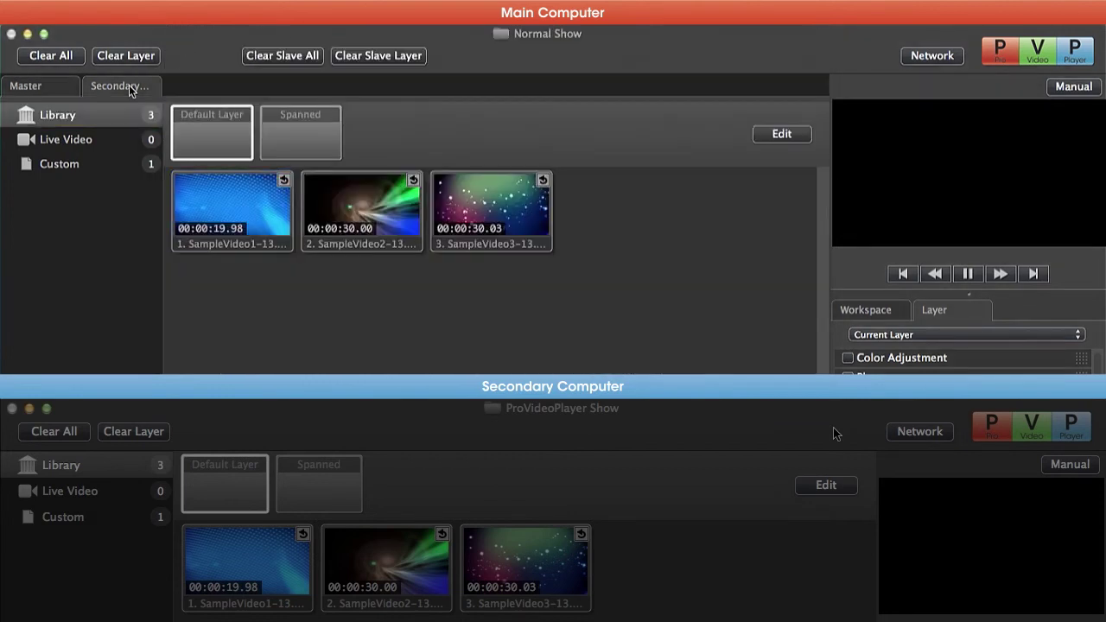
{"action": "left_click", "coordinate": [782, 134]}
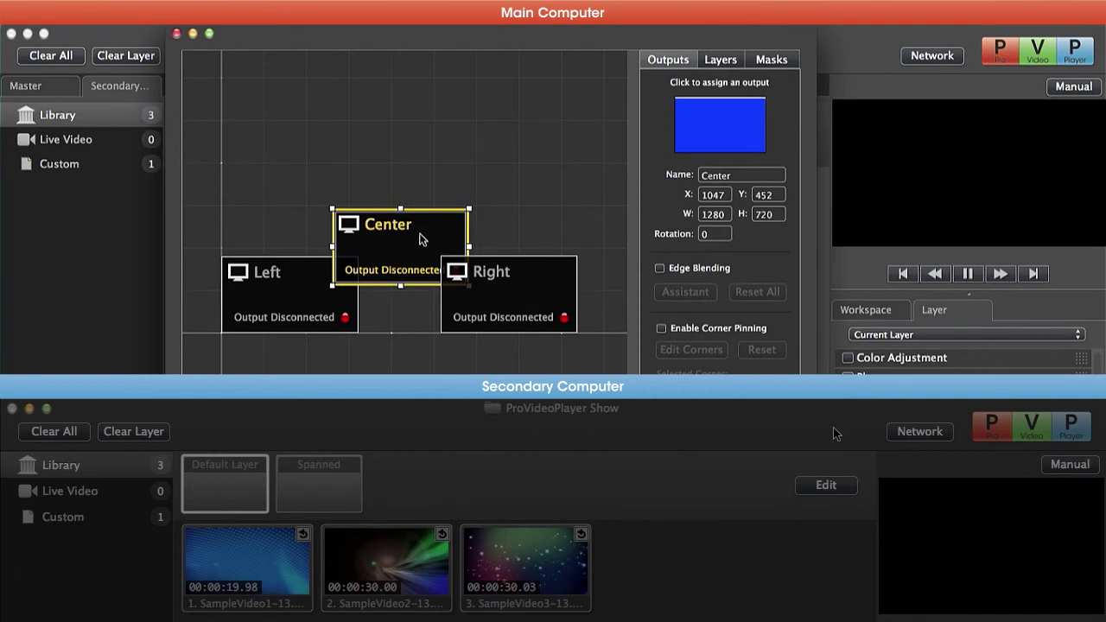
{"action": "left_click", "coordinate": [421, 233]}
{"action": "left_click", "coordinate": [511, 294]}
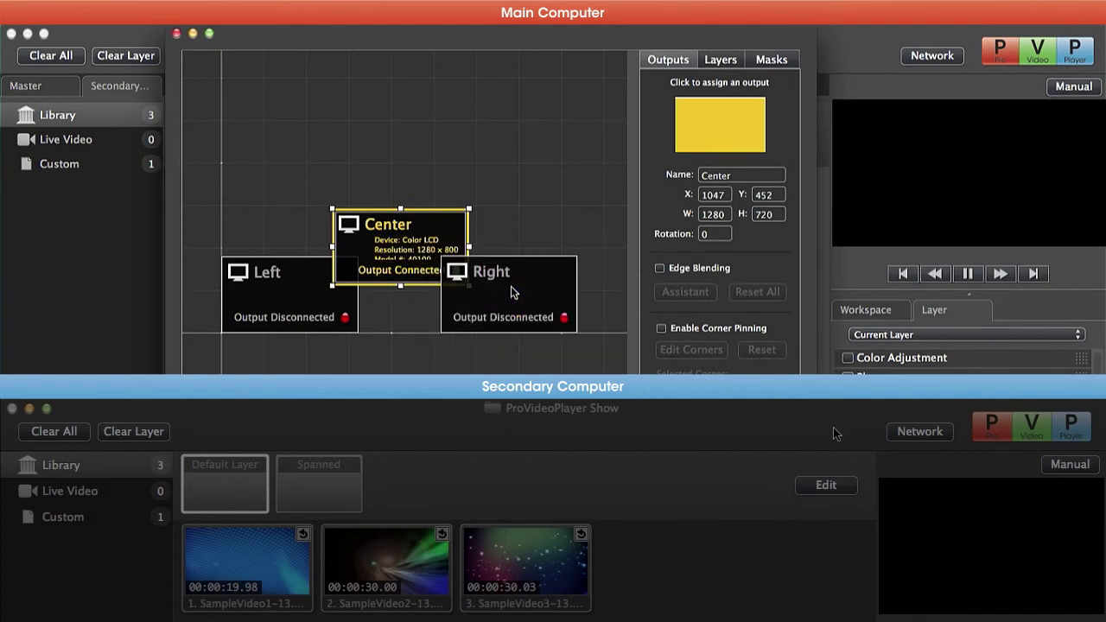